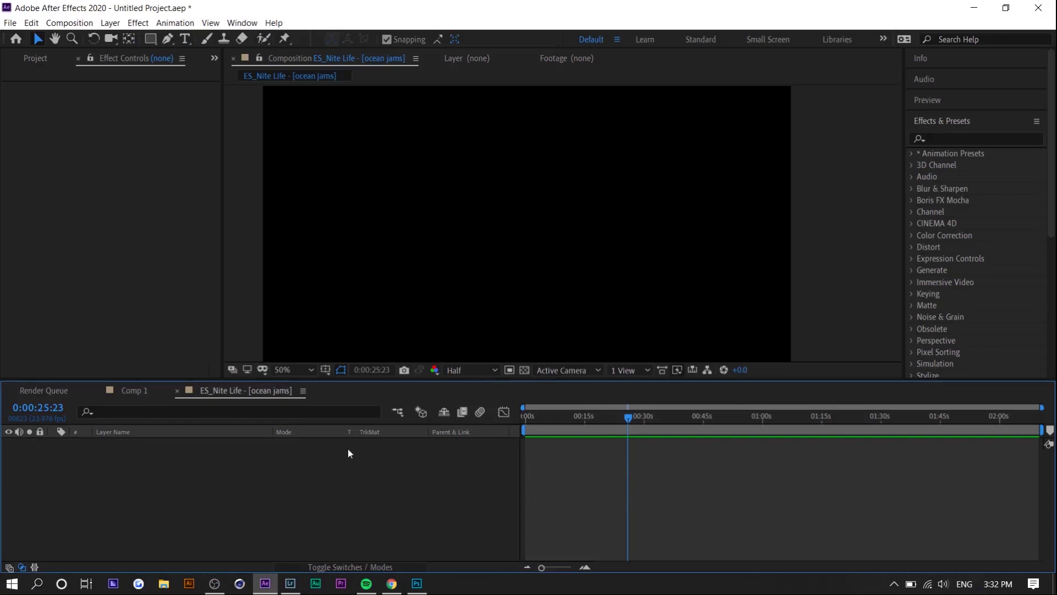
# Open the new Composition Settings, look at the duration, then cancel without creating a comp.
pyautogui.click(70, 22)
pyautogui.click(80, 33)
pyautogui.moveTo(511, 94); pyautogui.dragTo(374, 88)
pyautogui.click(375, 323)
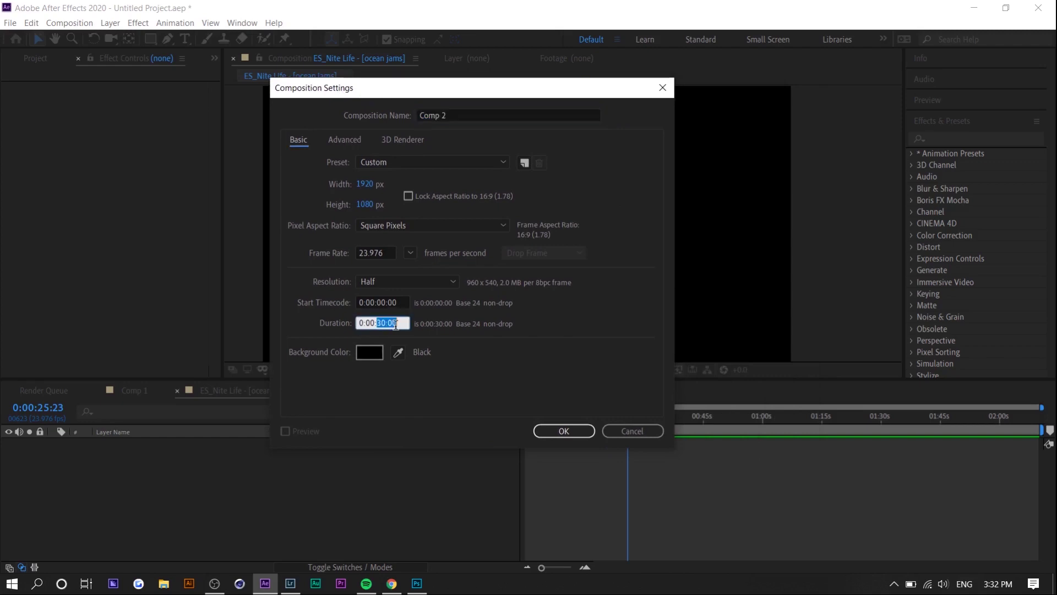
pyautogui.click(632, 430)
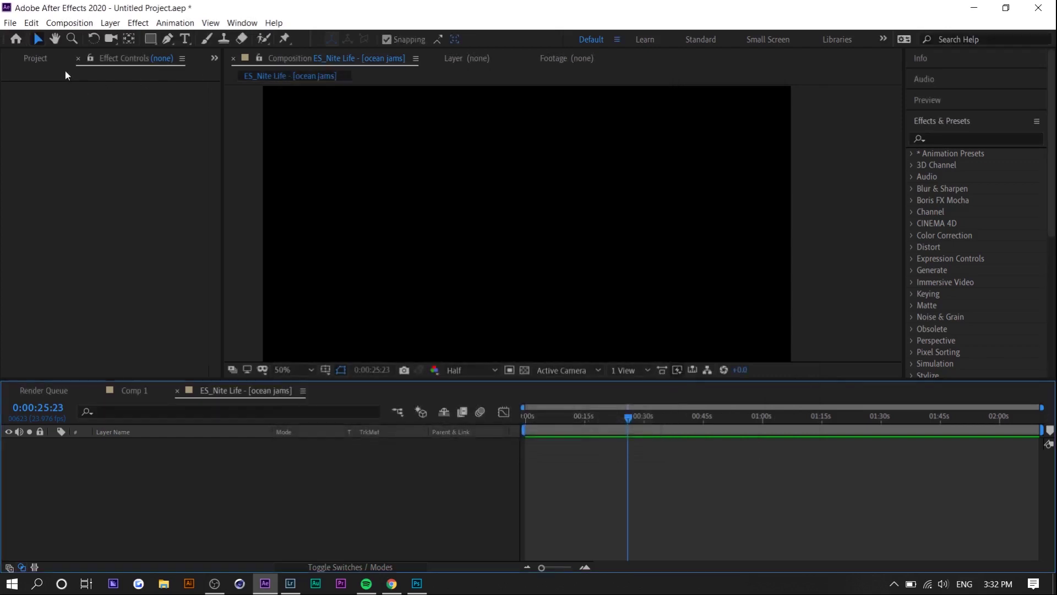
# Drag ES_Nite Life - [ocean jams].mp3 into the timeline and play from about 8 seconds.
pyautogui.click(41, 59)
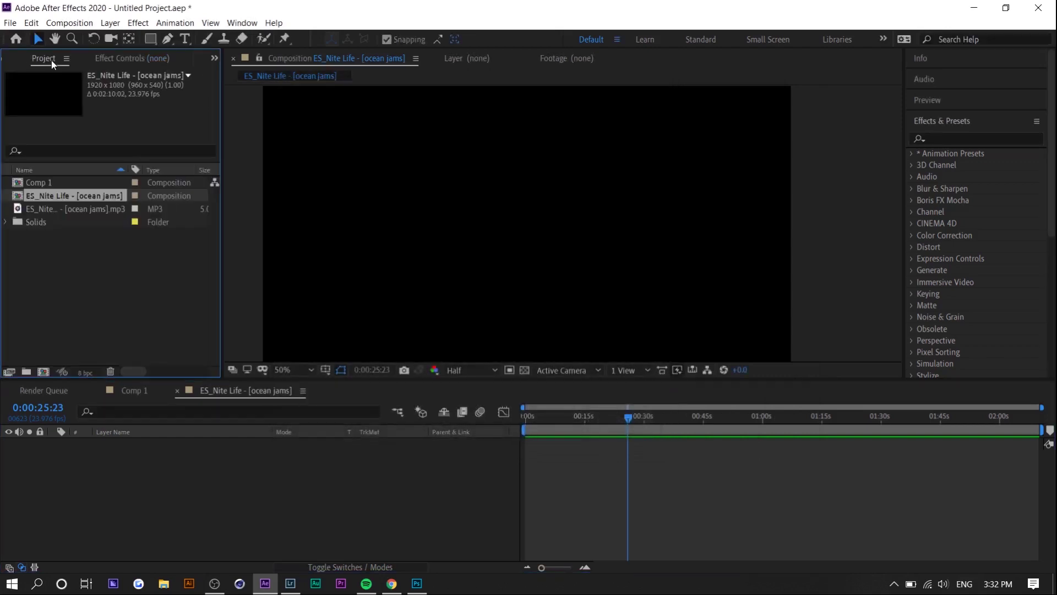
pyautogui.click(42, 196)
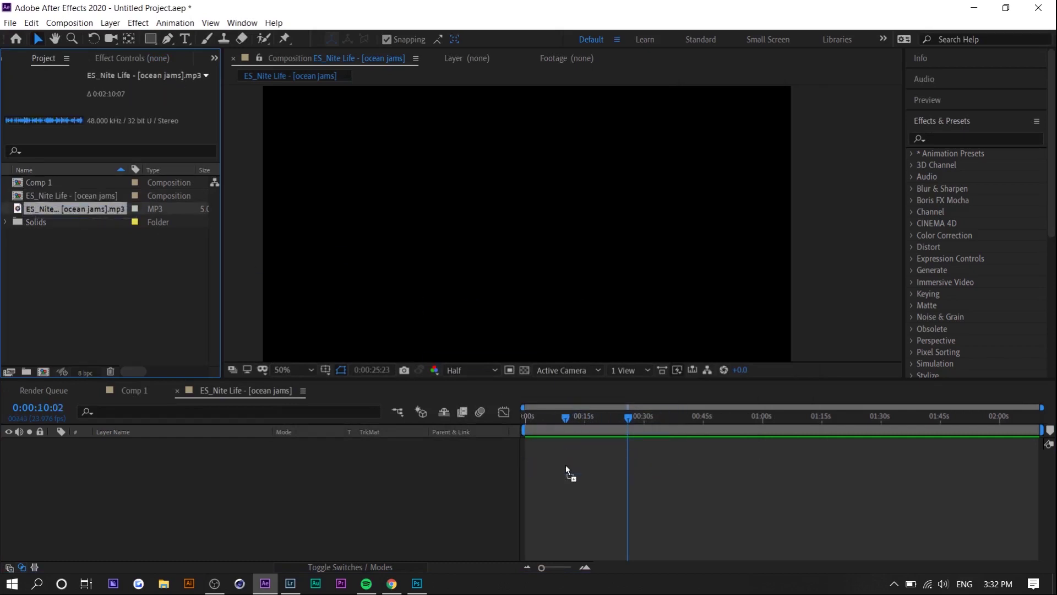
pyautogui.moveTo(42, 209)
pyautogui.mouseDown()
pyautogui.moveTo(613, 455)
pyautogui.moveTo(570, 443)
pyautogui.mouseUp()
pyautogui.click(558, 418)
pyautogui.press('space')
# Create a new black solid layer and start searching Effects & Presets for 'audio'.
pyautogui.rightClick(128, 471)
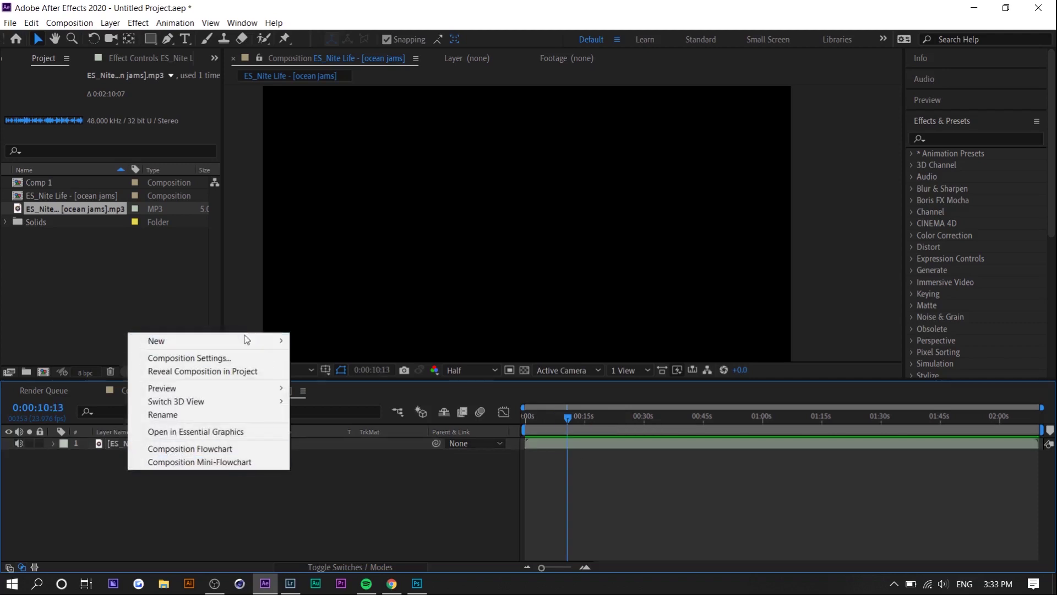
pyautogui.moveTo(215, 340)
pyautogui.click(318, 371)
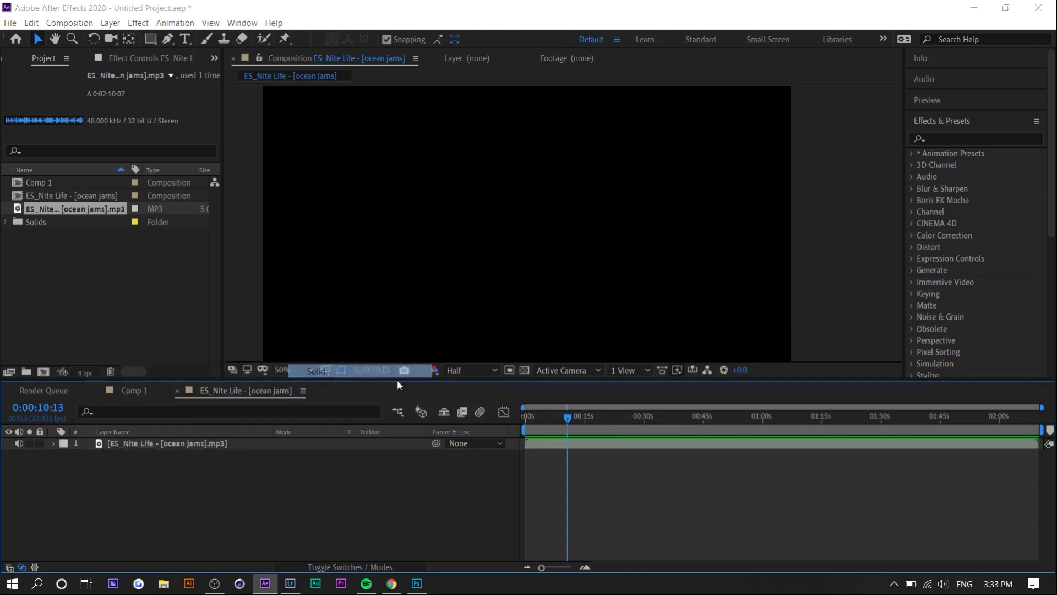
pyautogui.click(826, 416)
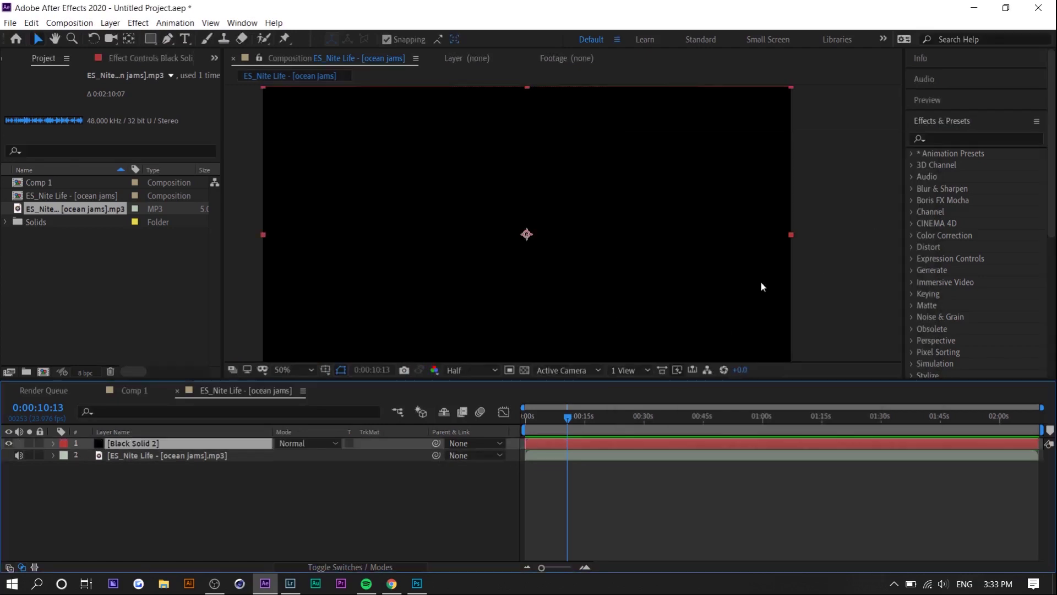
pyautogui.click(958, 141)
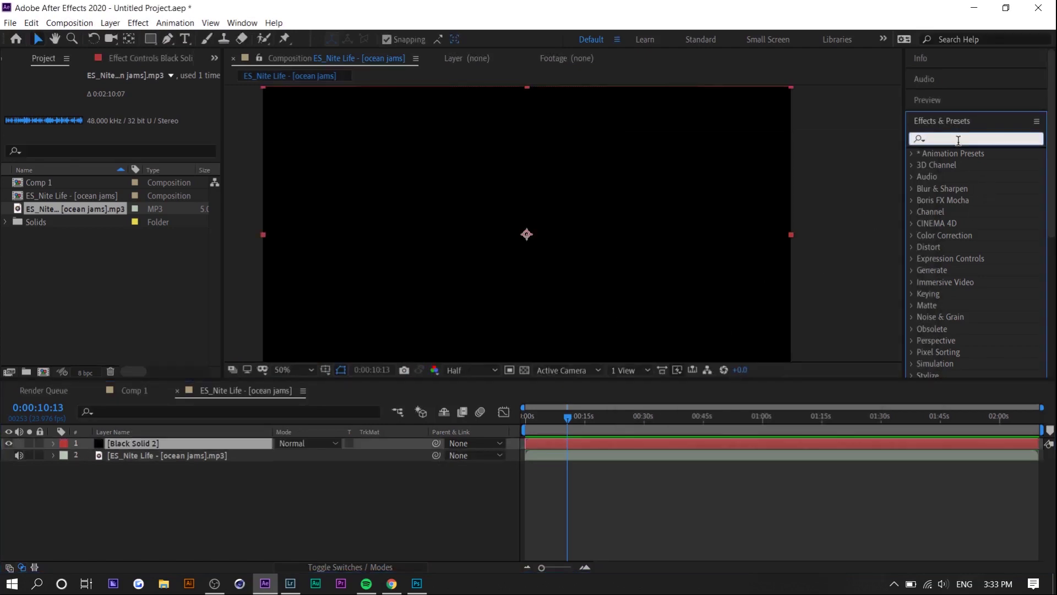
pyautogui.write('audio')
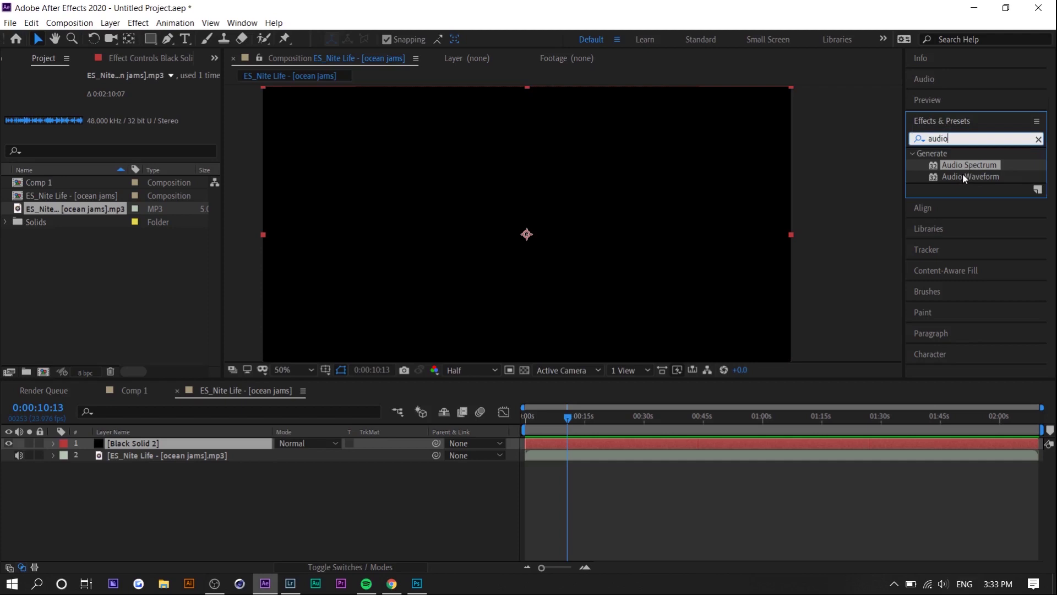
# Drop Audio Spectrum onto Black Solid 2, set Audio Layer to the MP3, and scrub ahead.
pyautogui.moveTo(962, 165)
pyautogui.mouseDown()
pyautogui.moveTo(122, 433)
pyautogui.moveTo(120, 445)
pyautogui.mouseUp()
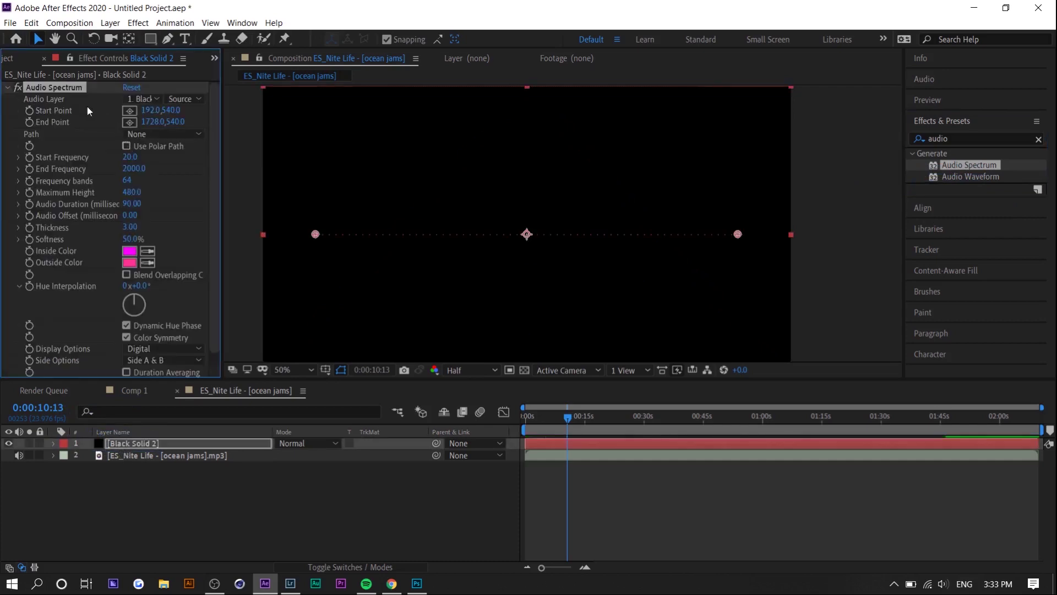
pyautogui.click(139, 99)
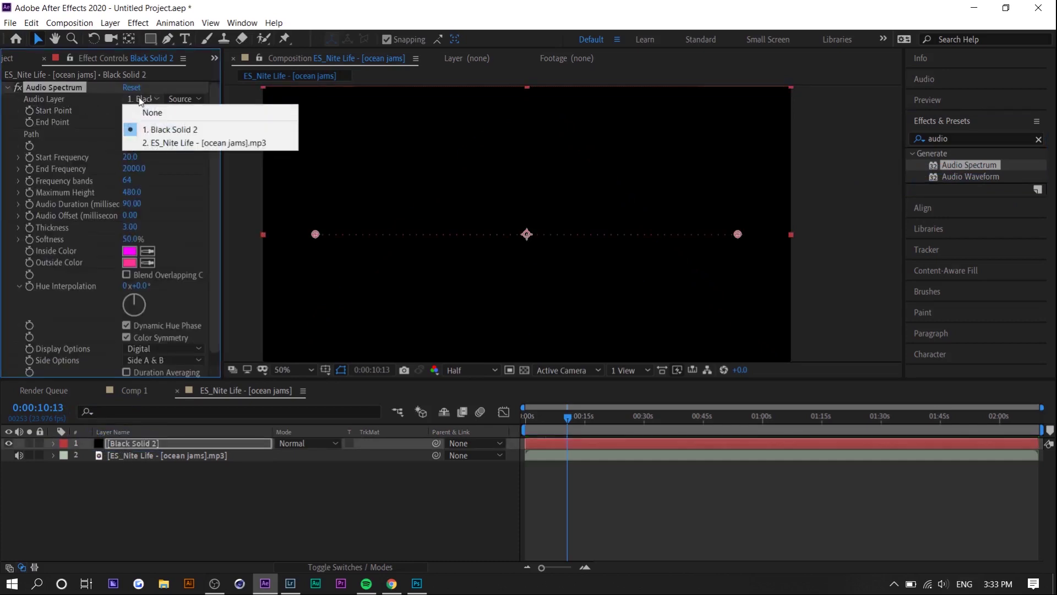
pyautogui.click(194, 144)
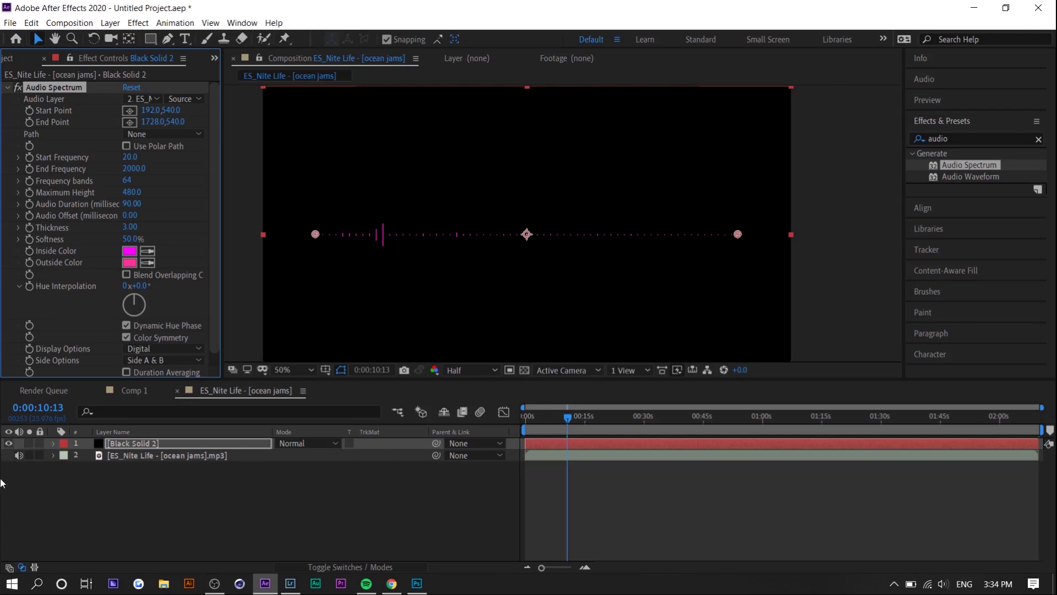
pyautogui.click(18, 459)
pyautogui.moveTo(572, 423)
pyautogui.mouseDown()
pyautogui.moveTo(920, 423)
pyautogui.moveTo(632, 421)
pyautogui.mouseUp()
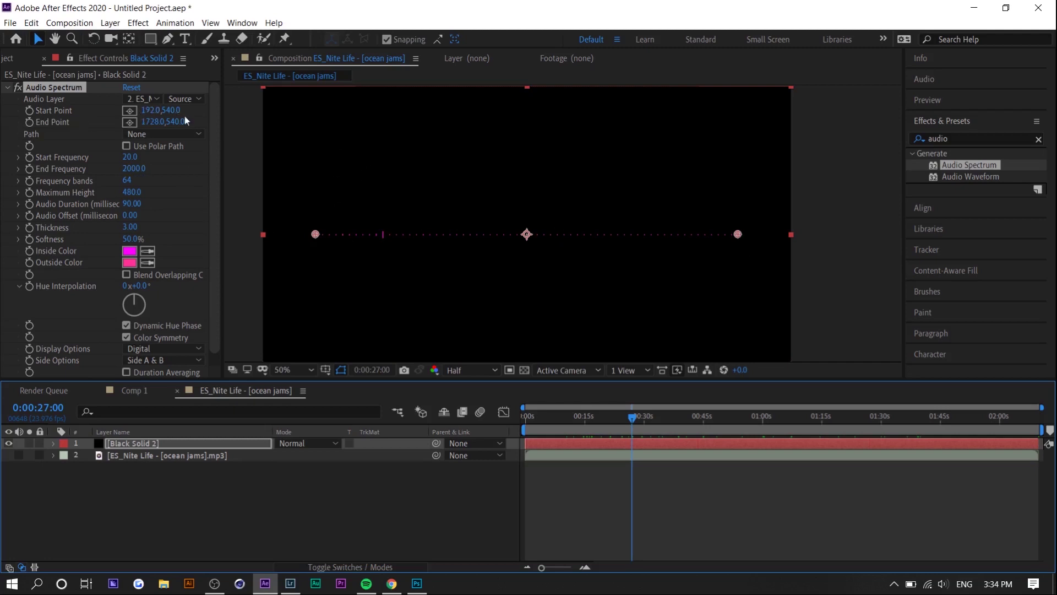
# Set the Audio Spectrum Start Point x to 469 and End Point x to 1443.
pyautogui.moveTo(150, 110)
pyautogui.mouseDown()
pyautogui.moveTo(566, 134)
pyautogui.moveTo(308, 135)
pyautogui.mouseUp()
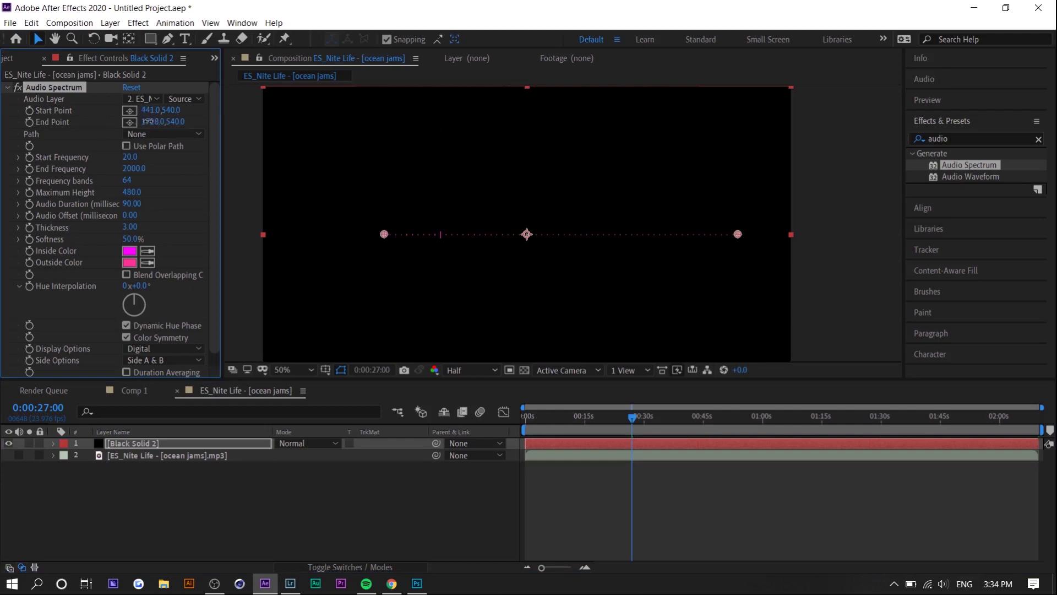
pyautogui.moveTo(150, 122); pyautogui.dragTo(1, 162)
pyautogui.moveTo(145, 109); pyautogui.dragTo(165, 111)
pyautogui.moveTo(685, 417)
pyautogui.mouseDown()
pyautogui.moveTo(789, 417)
pyautogui.moveTo(581, 417)
pyautogui.mouseUp()
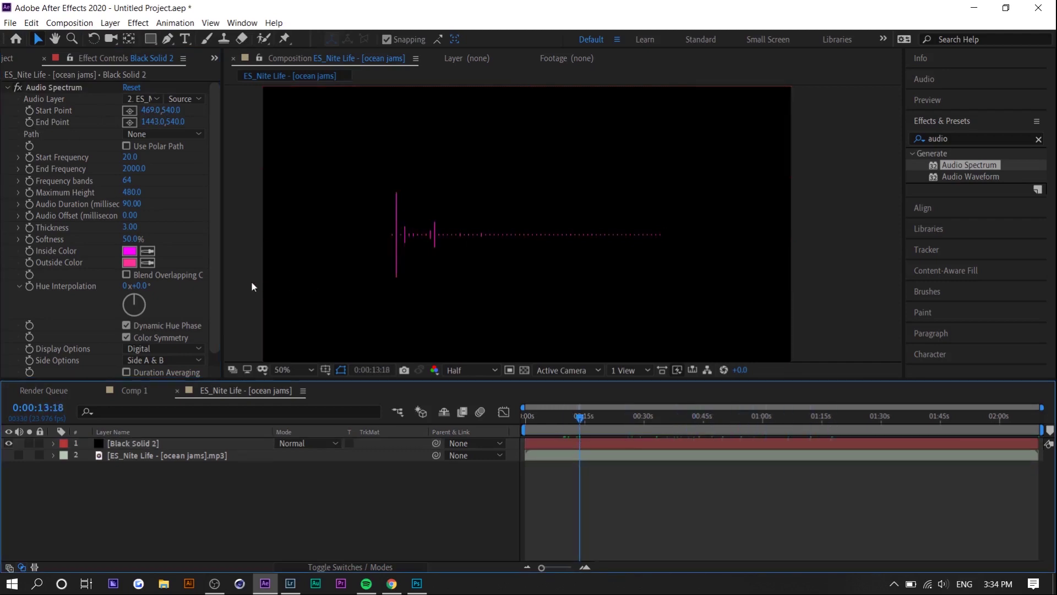
# Set the spectrum Thickness to 5 and preview around 30 seconds.
pyautogui.click(129, 228)
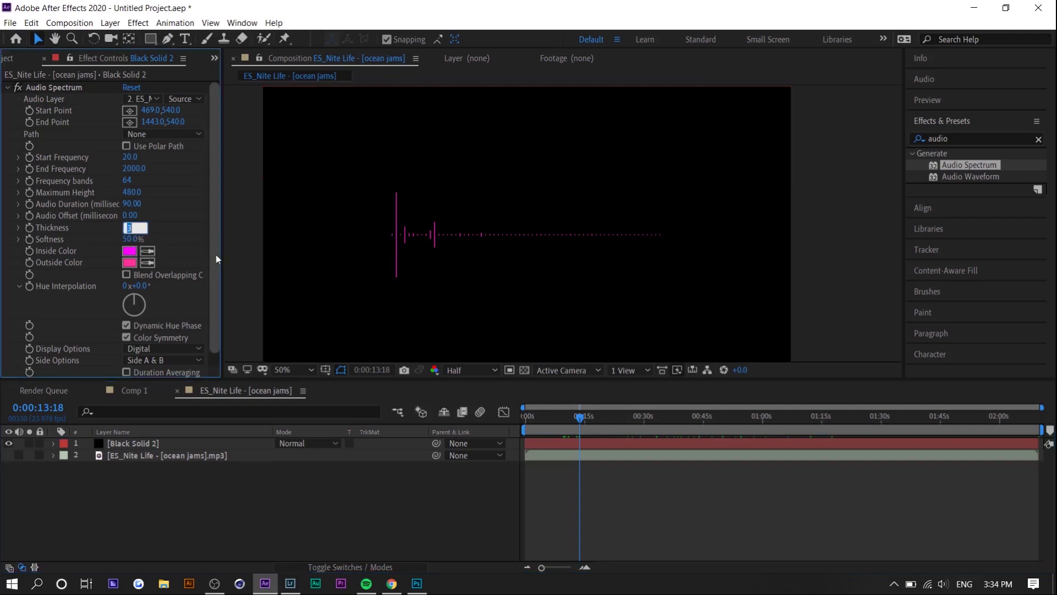
pyautogui.write('5')
pyautogui.press('Return')
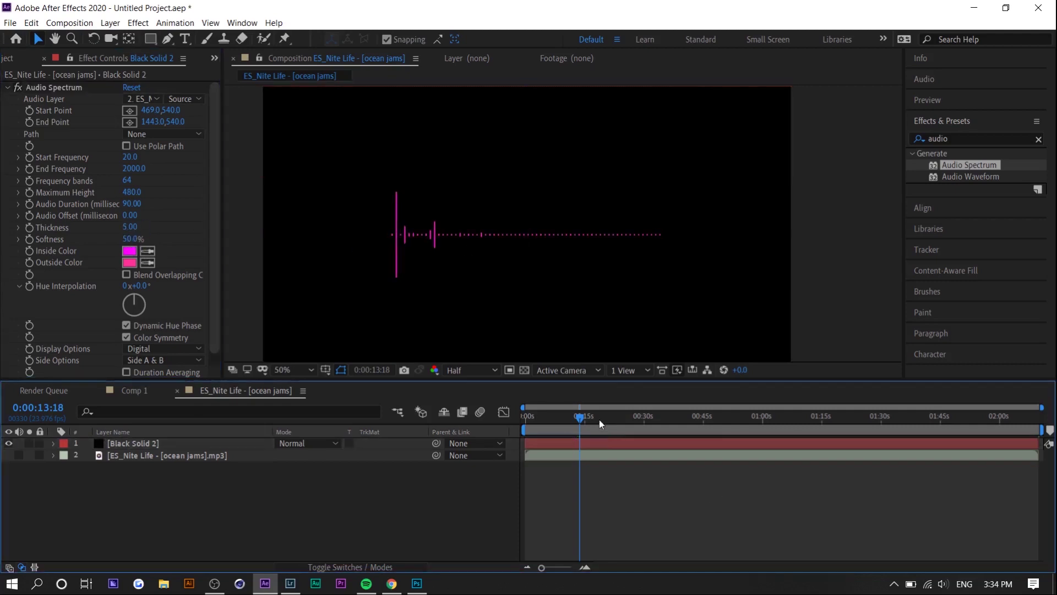
pyautogui.moveTo(601, 420); pyautogui.dragTo(644, 420)
pyautogui.scroll(-1, 162, 353)
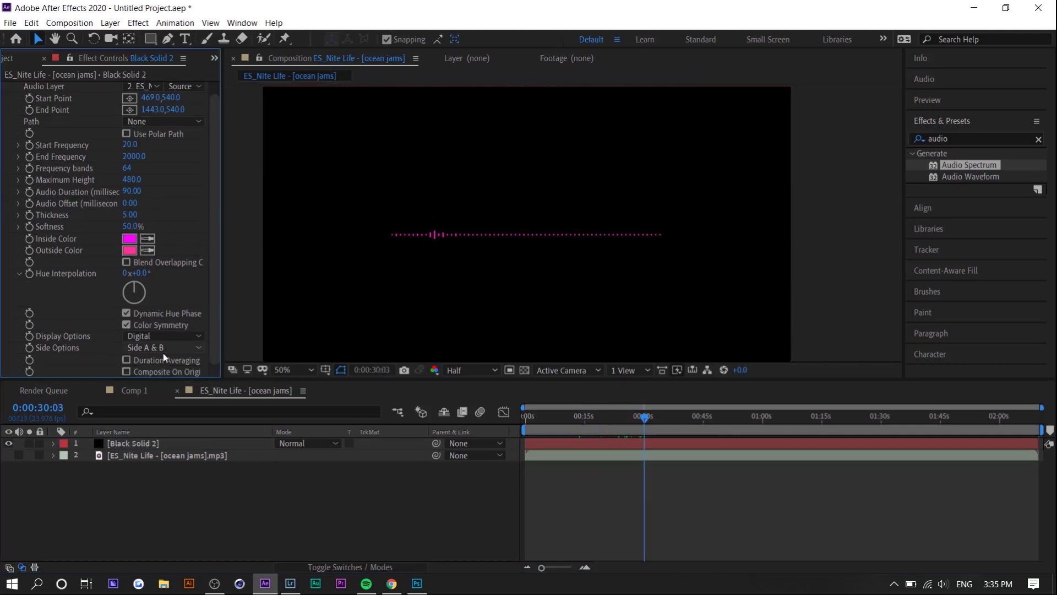
# Switch Display Options to Analog lines, try Analog dots, then return to Analog lines.
pyautogui.click(155, 336)
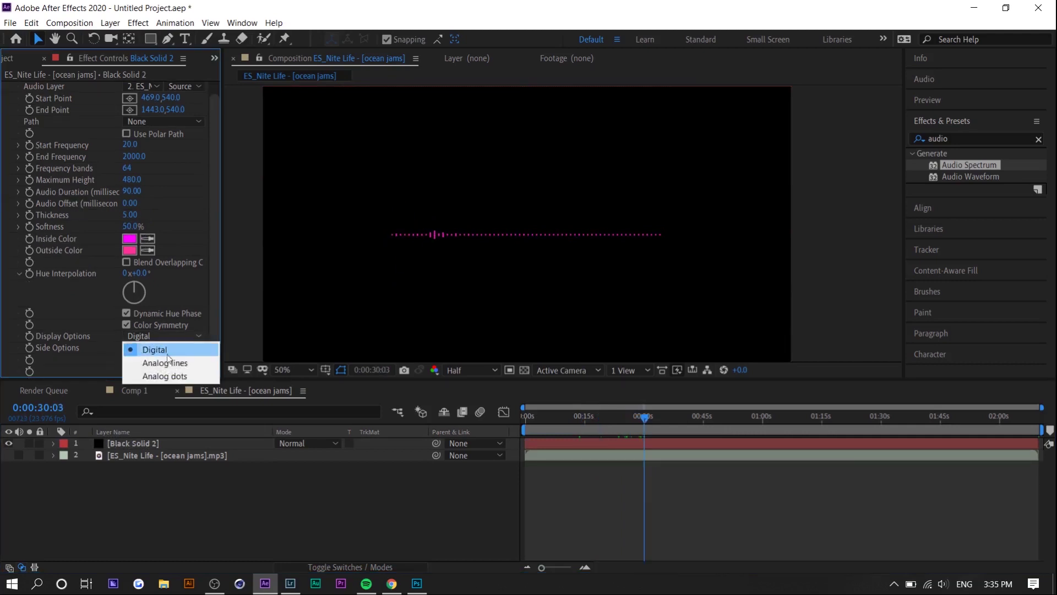
pyautogui.click(166, 364)
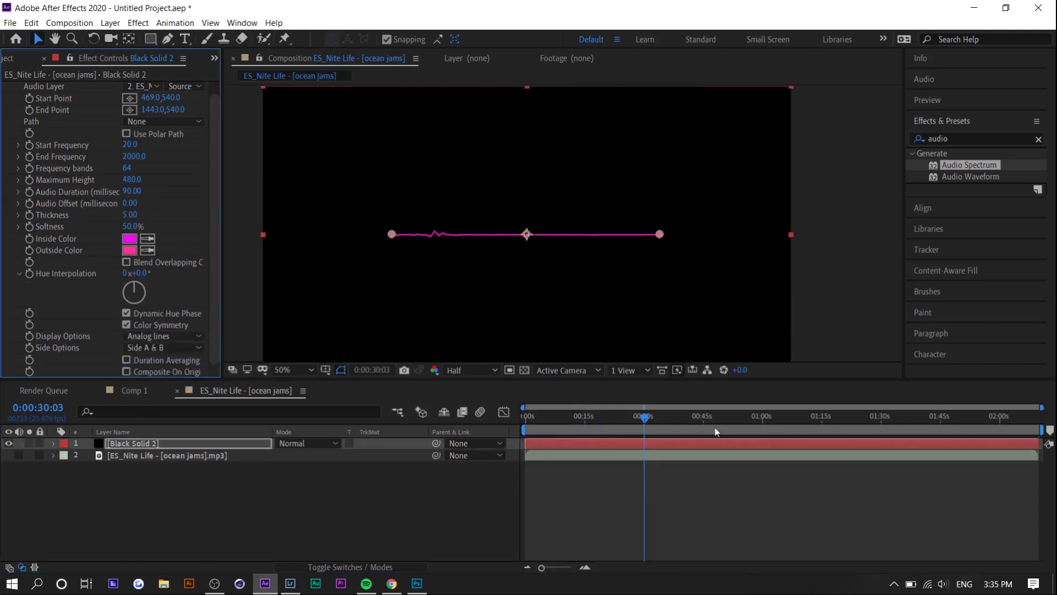
pyautogui.moveTo(680, 420); pyautogui.dragTo(730, 421)
pyautogui.click(155, 337)
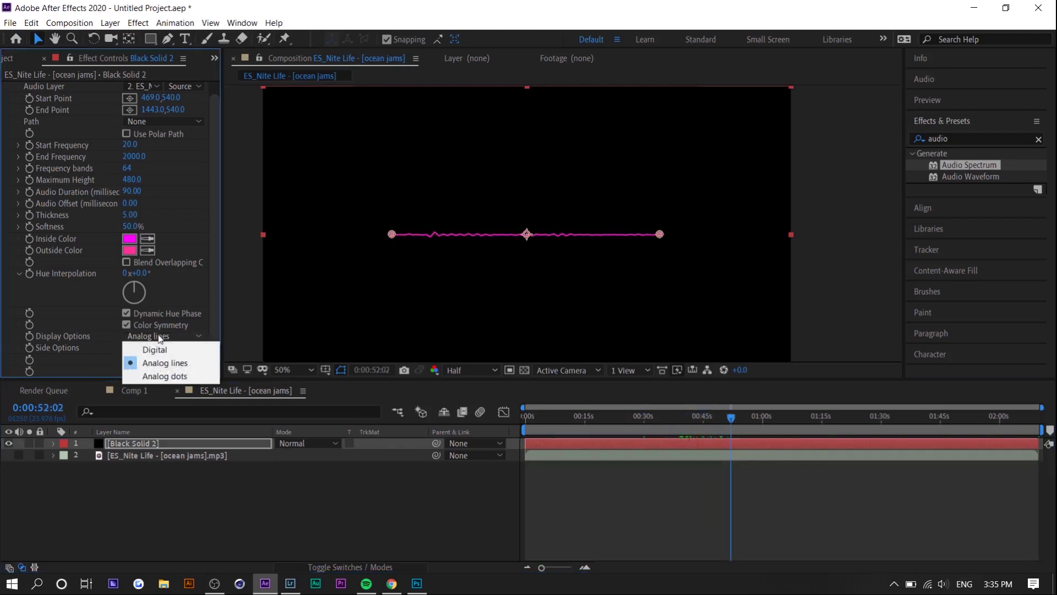
pyautogui.click(164, 376)
pyautogui.moveTo(632, 423); pyautogui.dragTo(758, 423)
pyautogui.click(165, 336)
pyautogui.moveTo(583, 422); pyautogui.dragTo(634, 425)
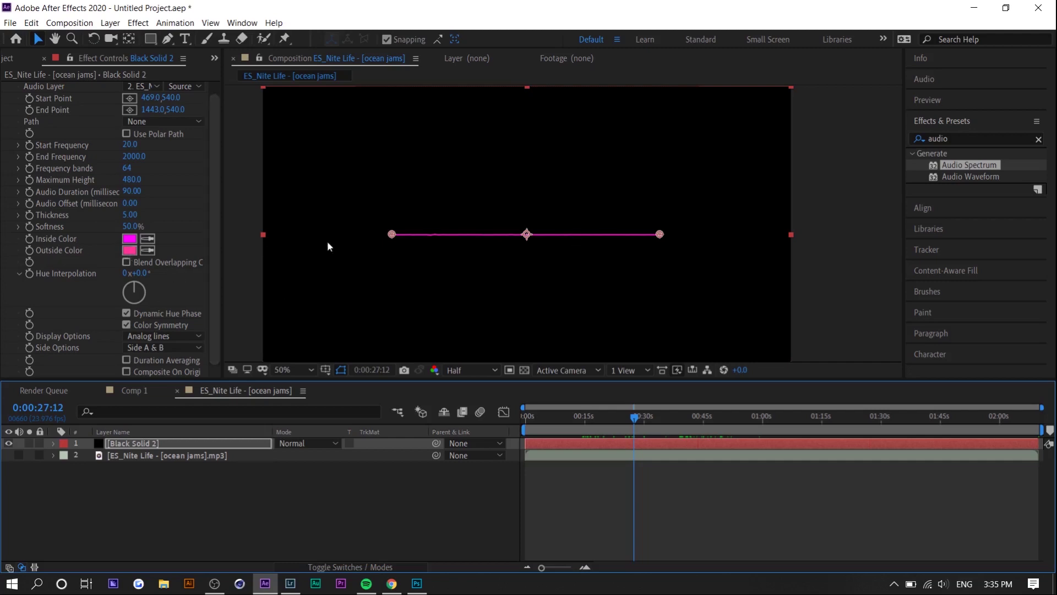
# Set the spectrum's Outside Color to purple (4700FF).
pyautogui.click(130, 254)
pyautogui.moveTo(545, 375)
pyautogui.mouseDown()
pyautogui.moveTo(570, 348)
pyautogui.moveTo(588, 347)
pyautogui.mouseUp()
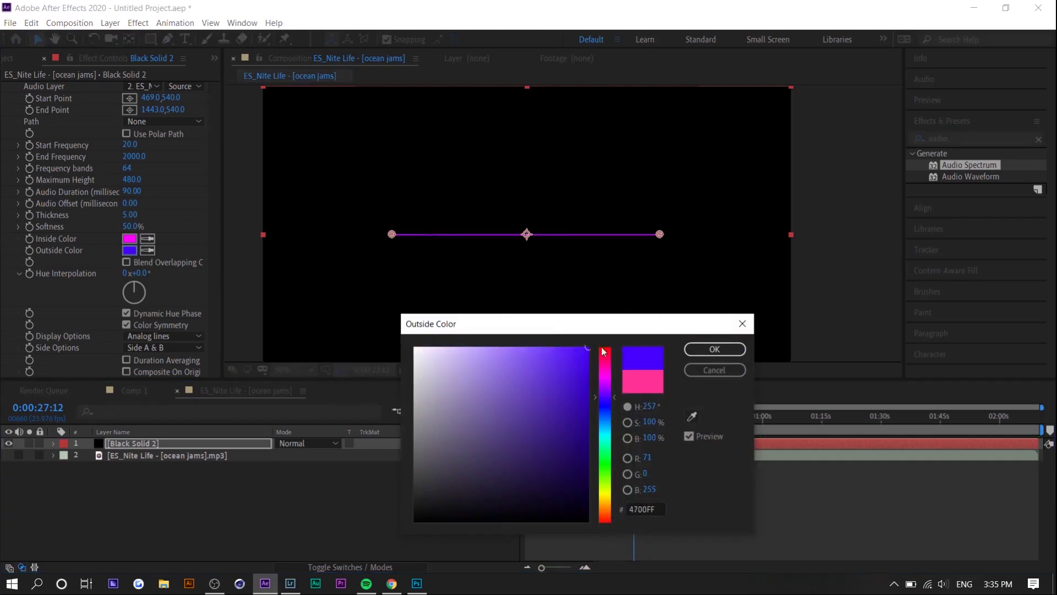
pyautogui.click(713, 348)
pyautogui.click(675, 415)
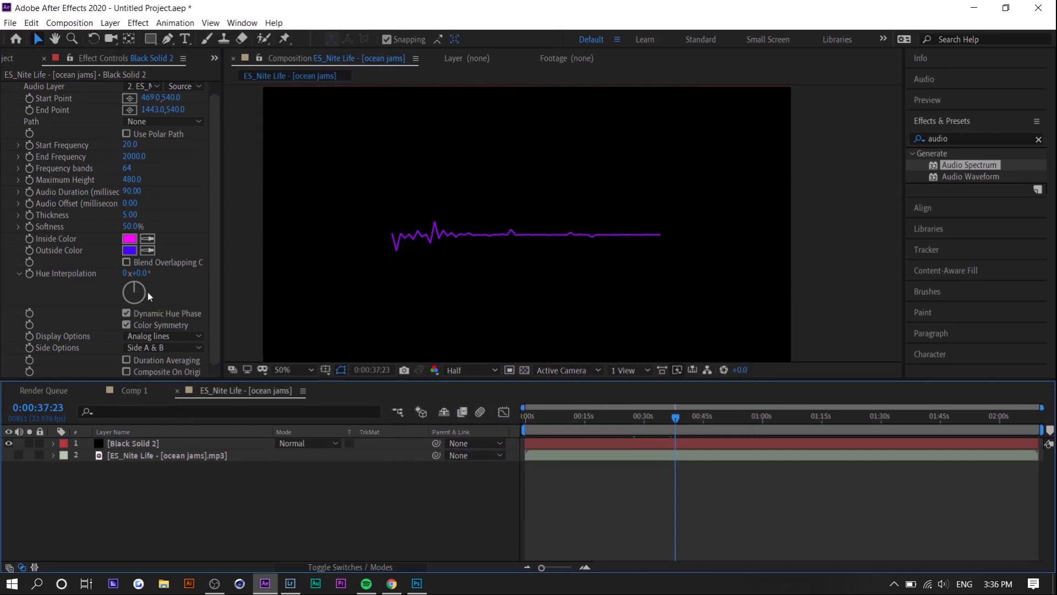
# Turn Hue Interpolation to about 0x+93° and play a preview of the colours.
pyautogui.moveTo(133, 291); pyautogui.dragTo(152, 289)
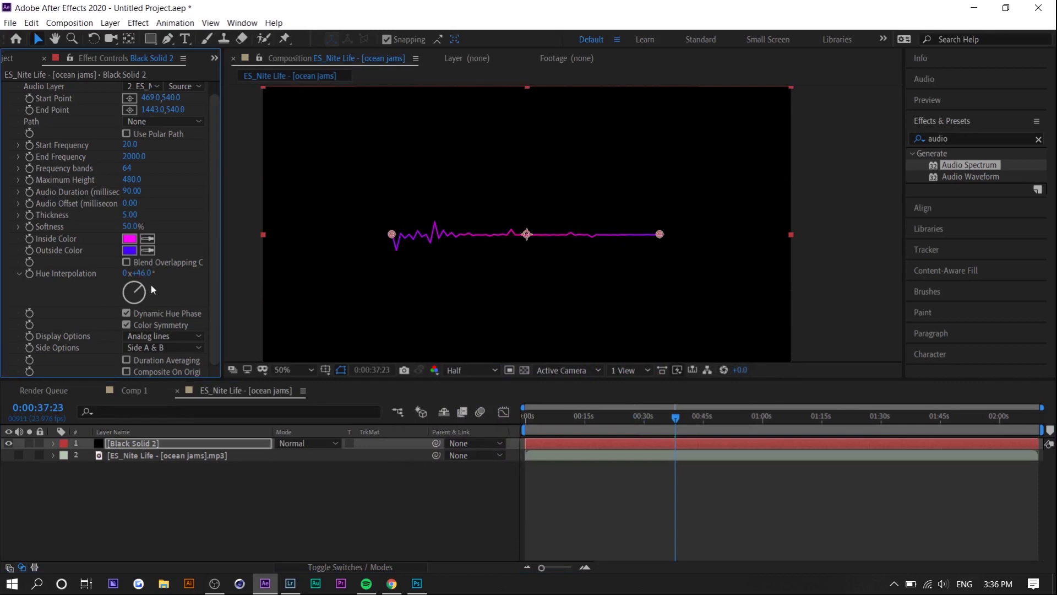
pyautogui.moveTo(155, 296); pyautogui.dragTo(113, 304)
pyautogui.moveTo(140, 302); pyautogui.dragTo(175, 295)
pyautogui.moveTo(676, 417)
pyautogui.mouseDown()
pyautogui.moveTo(738, 422)
pyautogui.moveTo(603, 426)
pyautogui.mouseUp()
pyautogui.press('space')
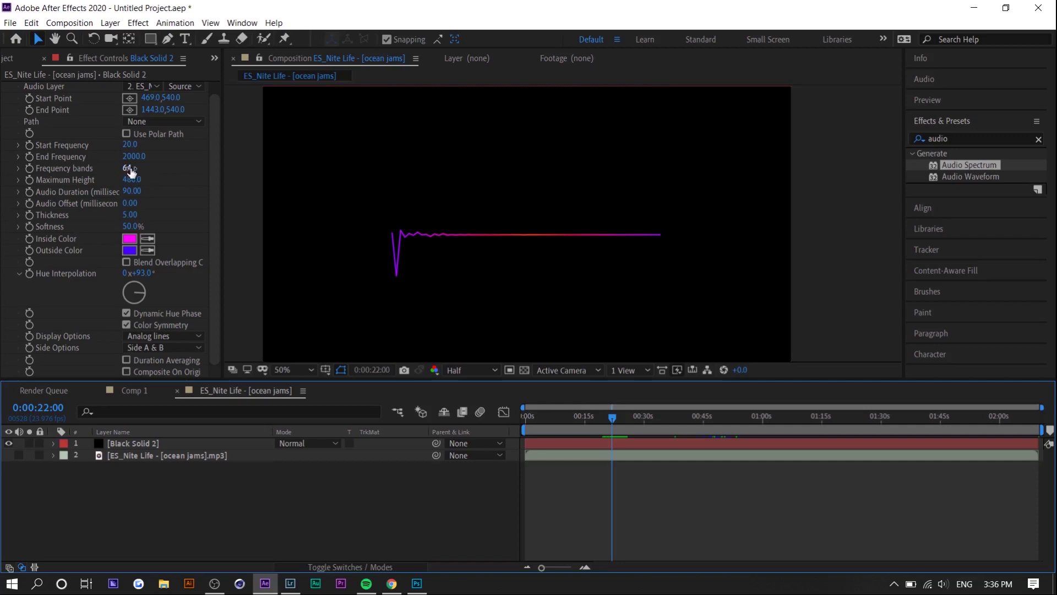
# Change Frequency bands from 64 to exactly 220 and play the denser waveform.
pyautogui.moveTo(127, 168); pyautogui.dragTo(193, 173)
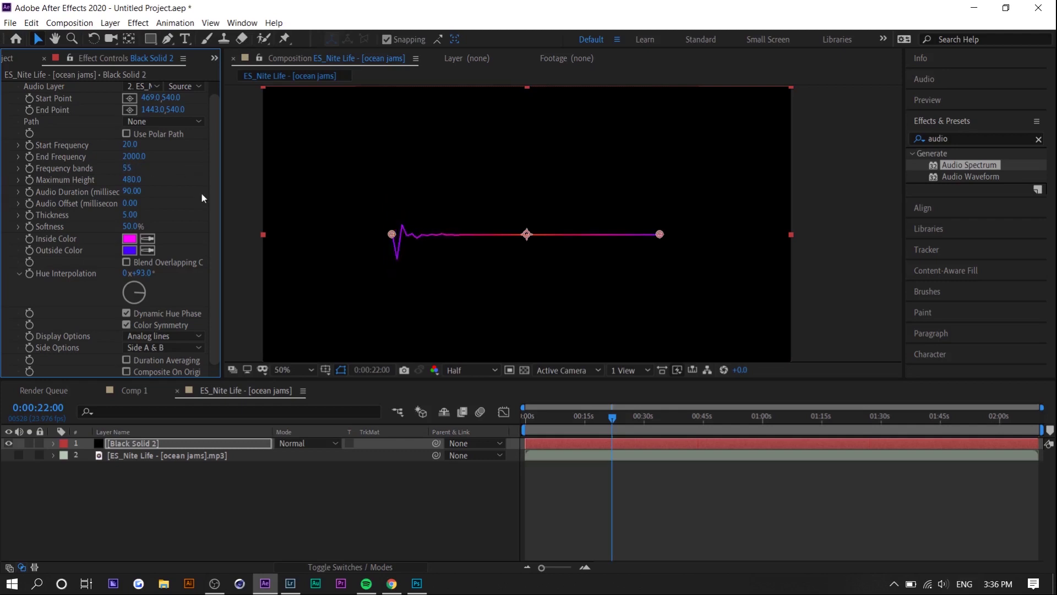
pyautogui.hotkey('ctrl', 'z')
pyautogui.press('F2')
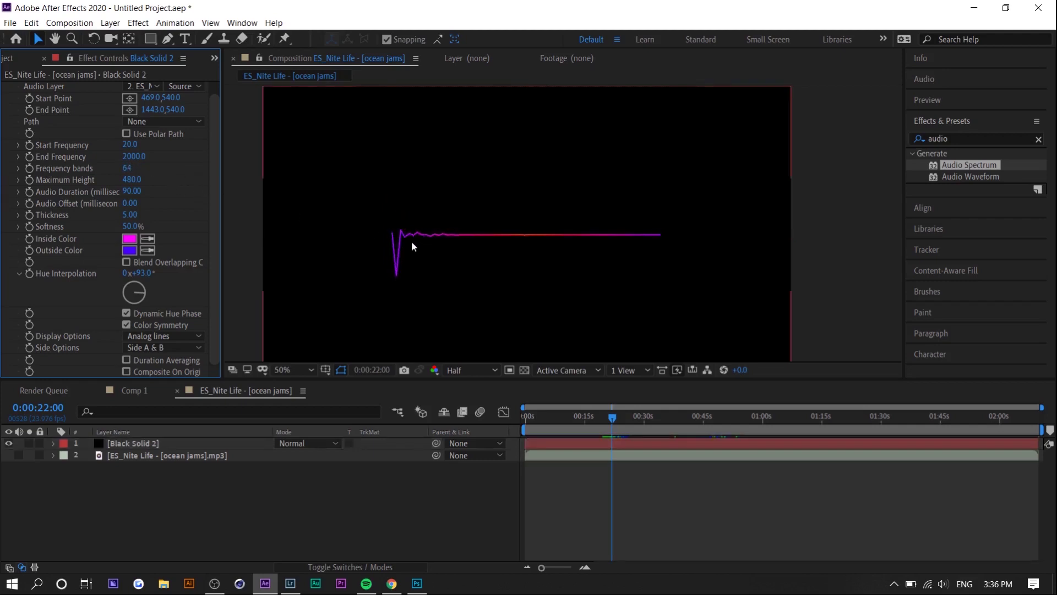
pyautogui.moveTo(127, 169); pyautogui.dragTo(188, 169)
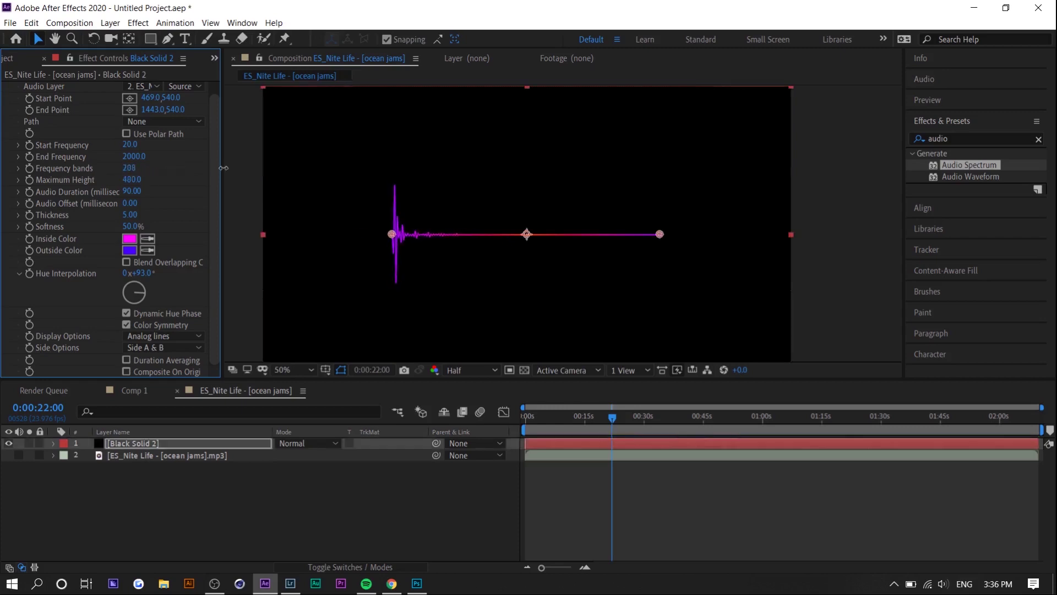
pyautogui.click(131, 168)
pyautogui.write('22')
pyautogui.write('0')
pyautogui.press('Return')
pyautogui.press('space')
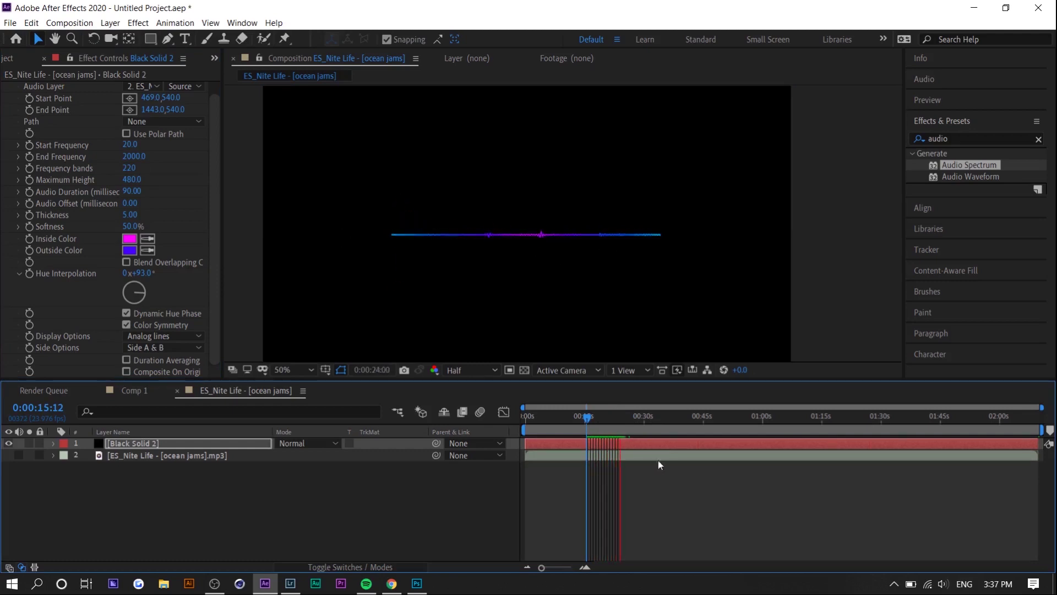
# Scrub Maximum Height from 480 to 1230 and preview the taller peaks around 35–45 seconds.
pyautogui.press('space')
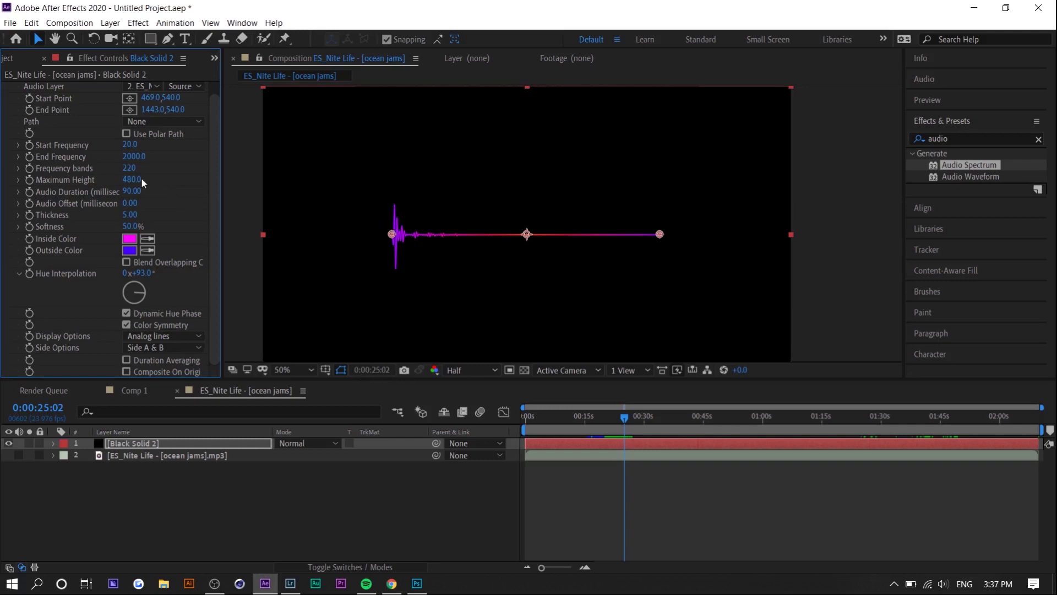
pyautogui.moveTo(132, 180); pyautogui.dragTo(189, 183)
pyautogui.click(664, 416)
pyautogui.moveTo(680, 417); pyautogui.dragTo(725, 423)
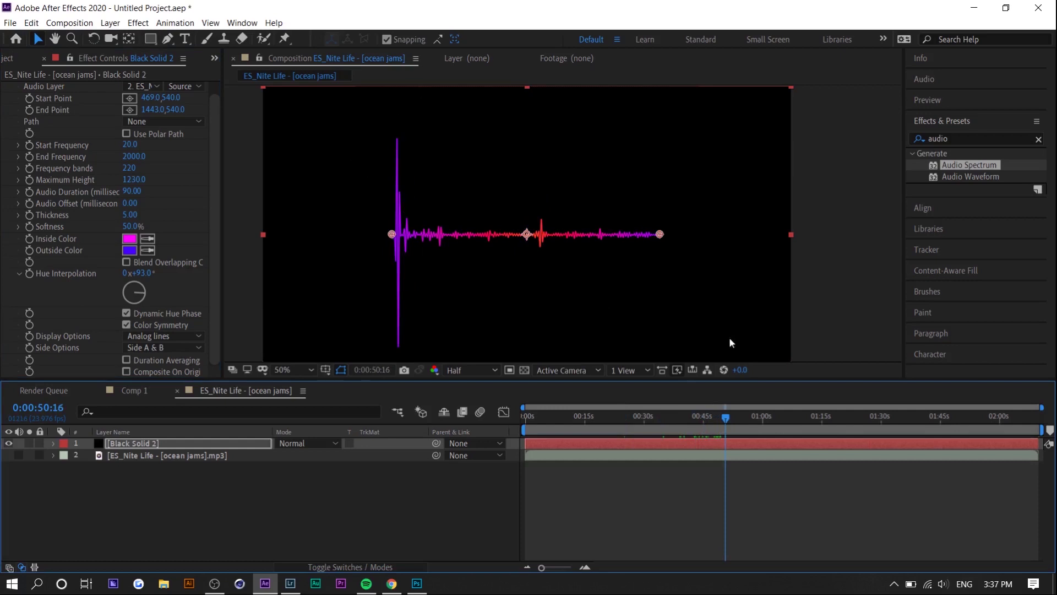
pyautogui.press('space')
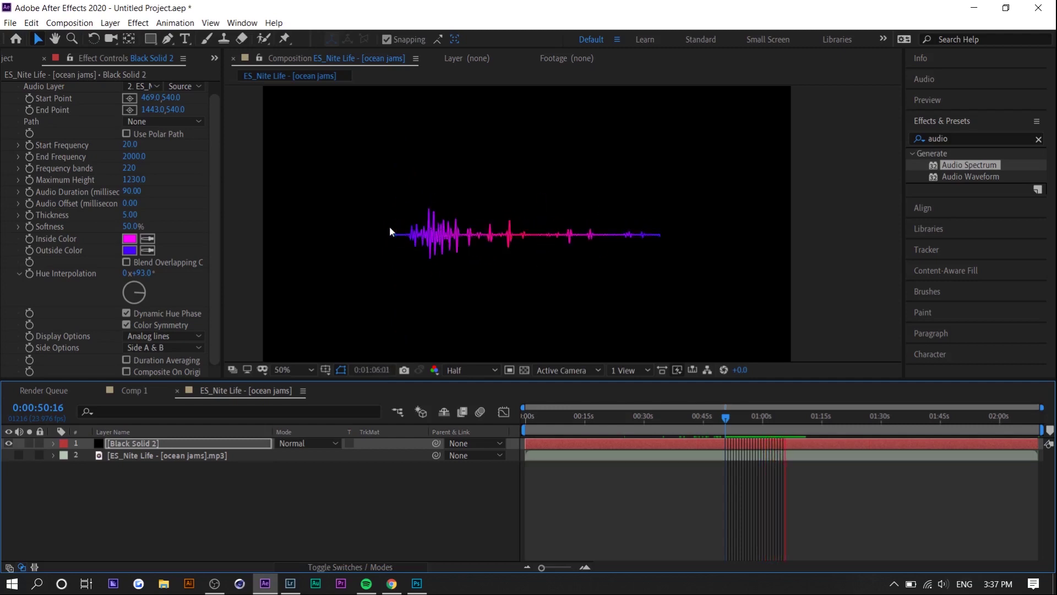
pyautogui.press('space')
# Set Hue Interpolation to 0x+215° and preview the rainbow waveform from 1:22.
pyautogui.moveTo(145, 295); pyautogui.dragTo(128, 302)
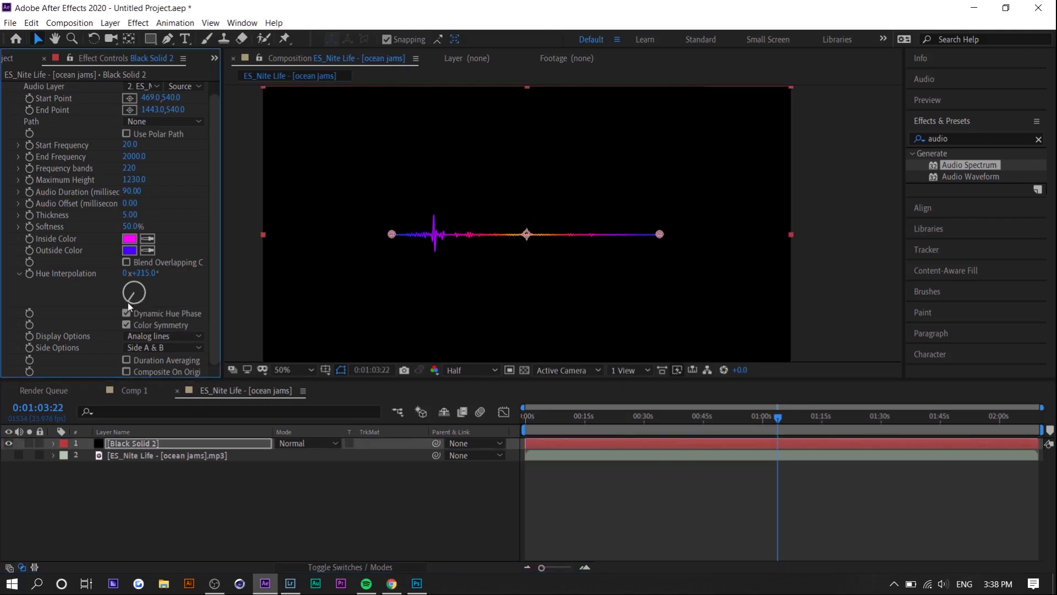
pyautogui.click(849, 417)
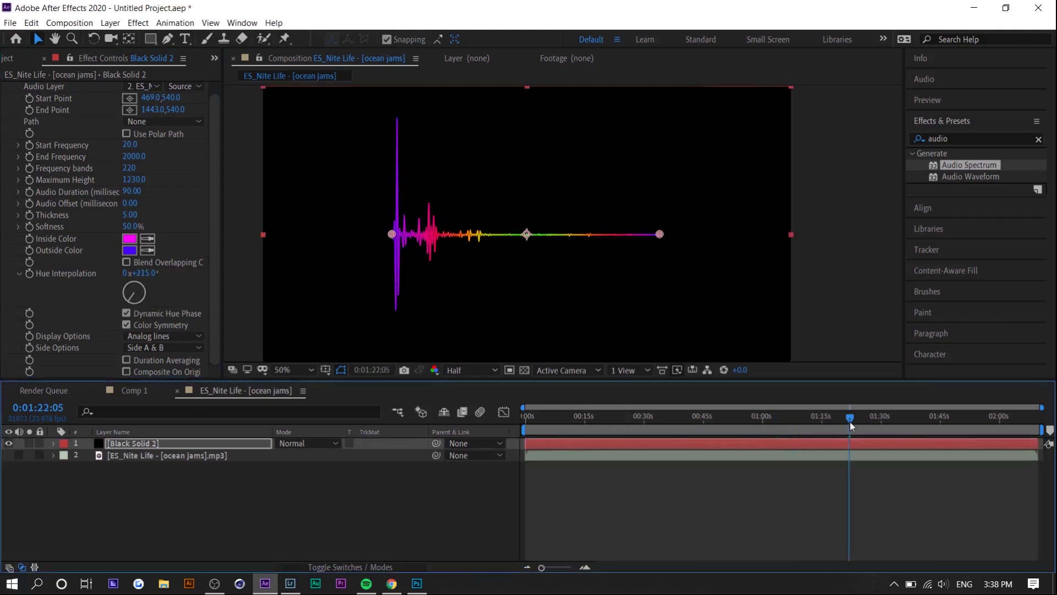
pyautogui.press('space')
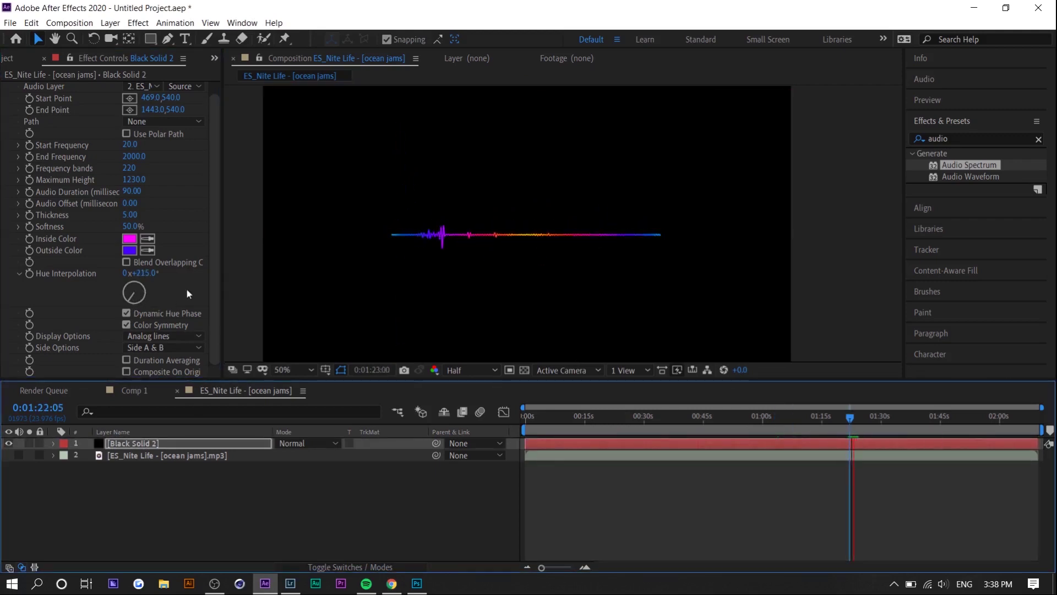
pyautogui.click(920, 524)
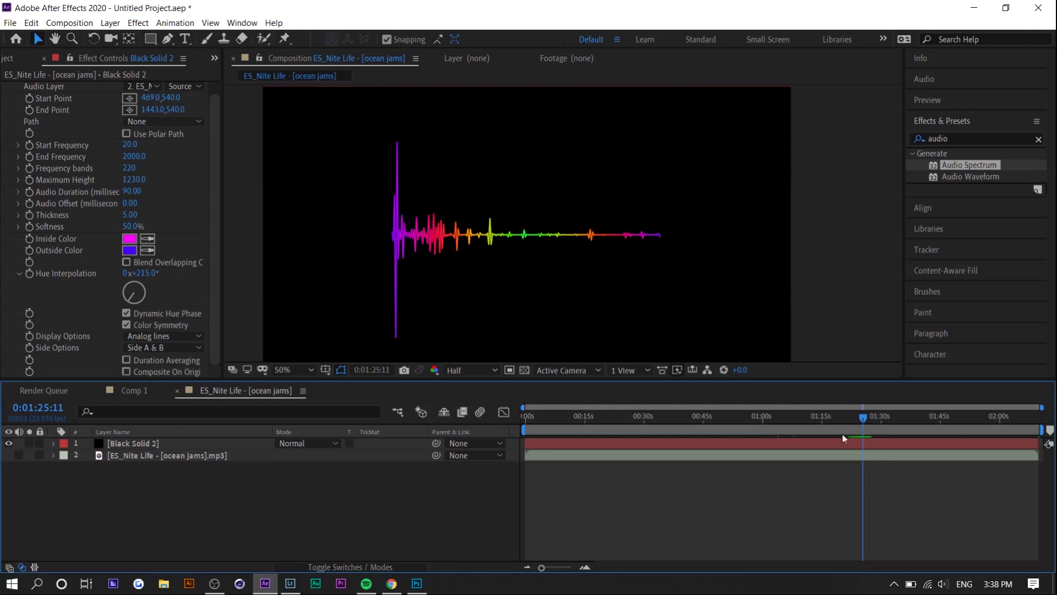
pyautogui.moveTo(862, 417); pyautogui.dragTo(858, 423)
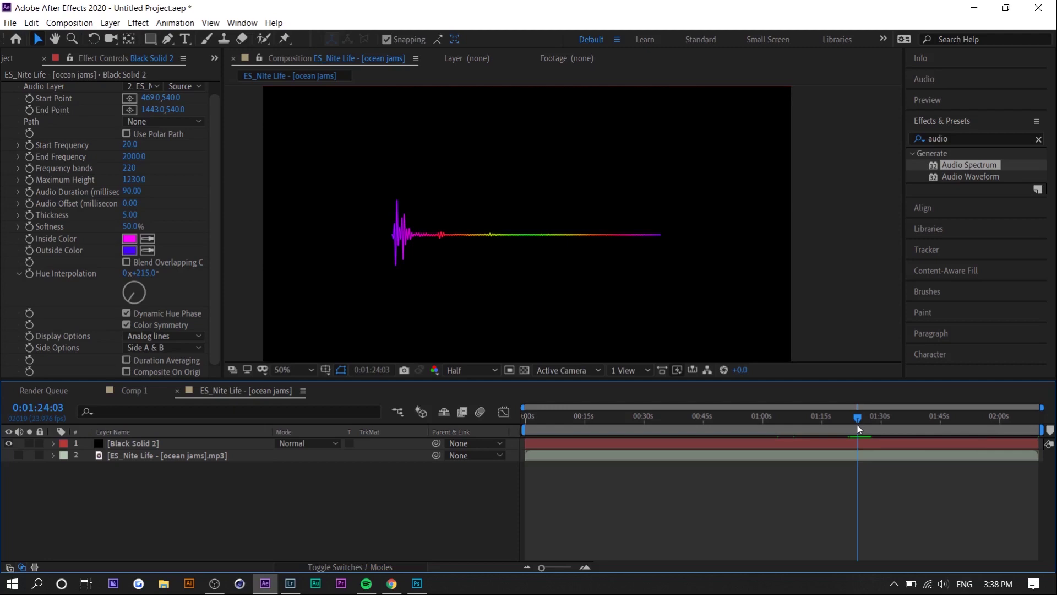
# Send the ES_Nite Life - [ocean jams] comp to the Render Queue as a lossless AVI.
pyautogui.click(852, 424)
pyautogui.click(10, 23)
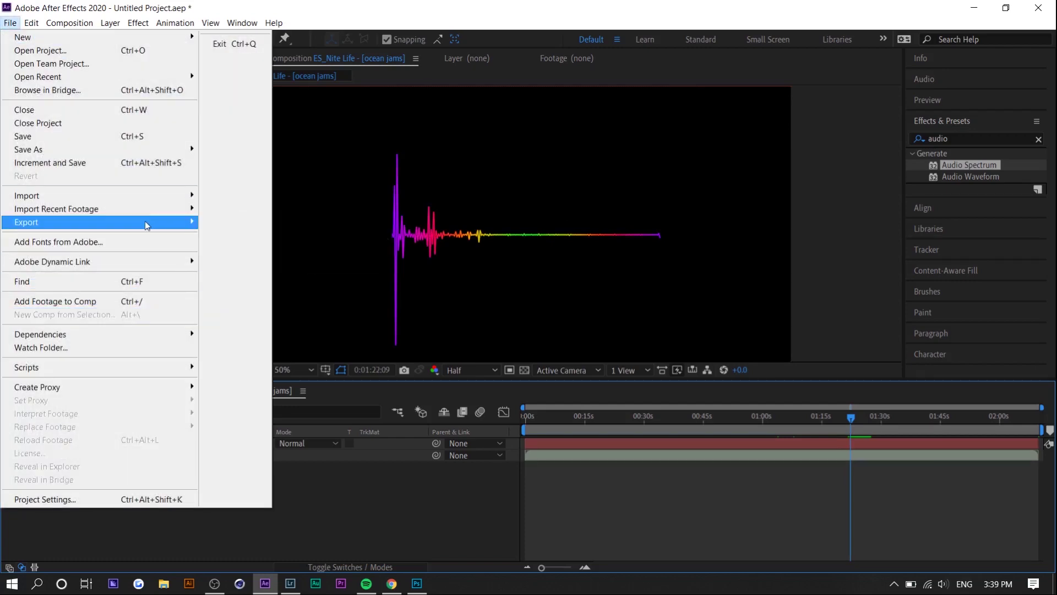
pyautogui.moveTo(25, 221)
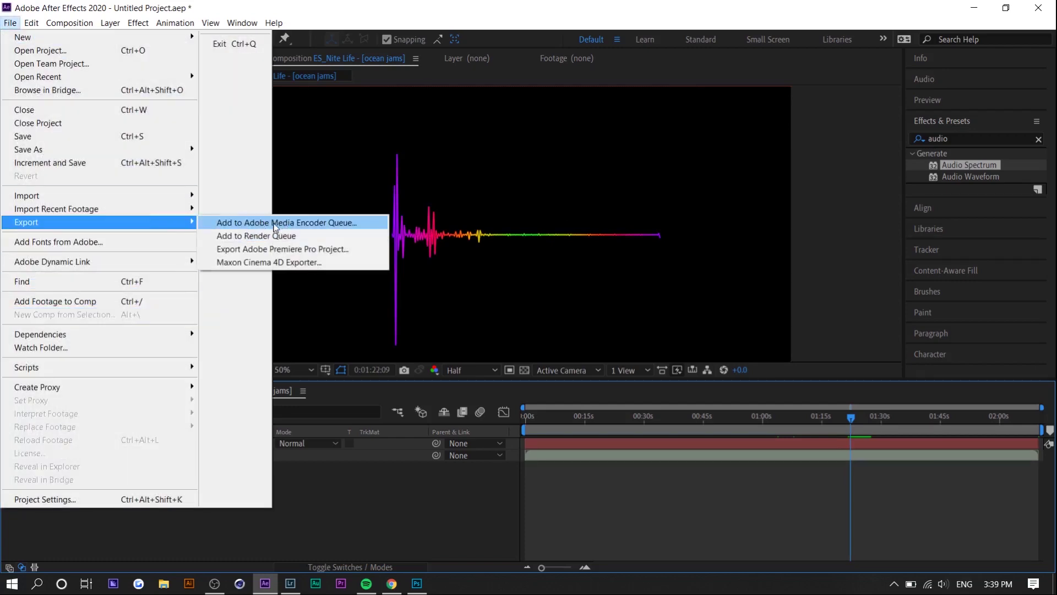
pyautogui.click(330, 223)
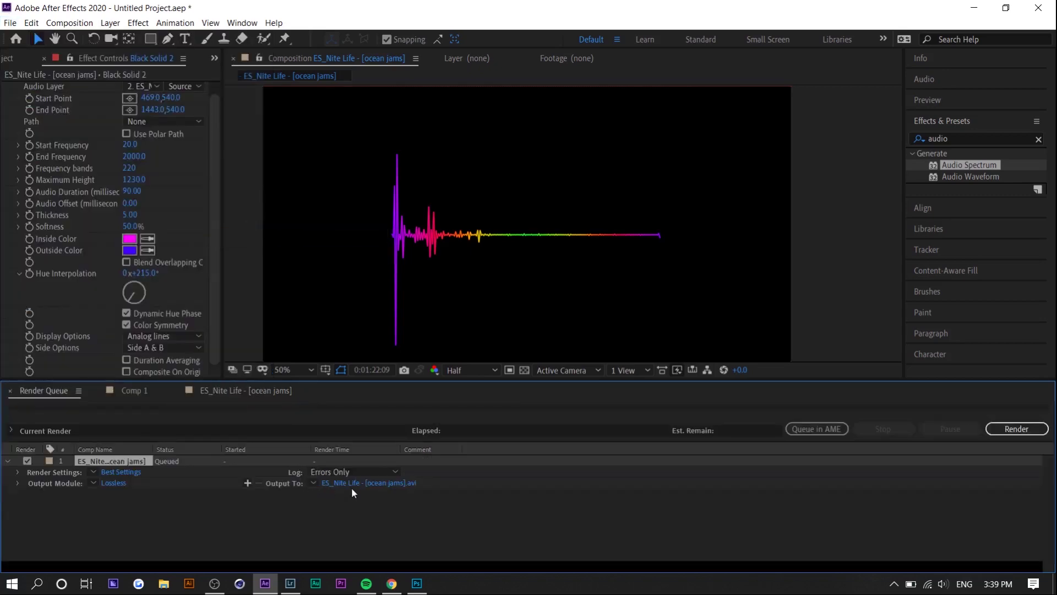